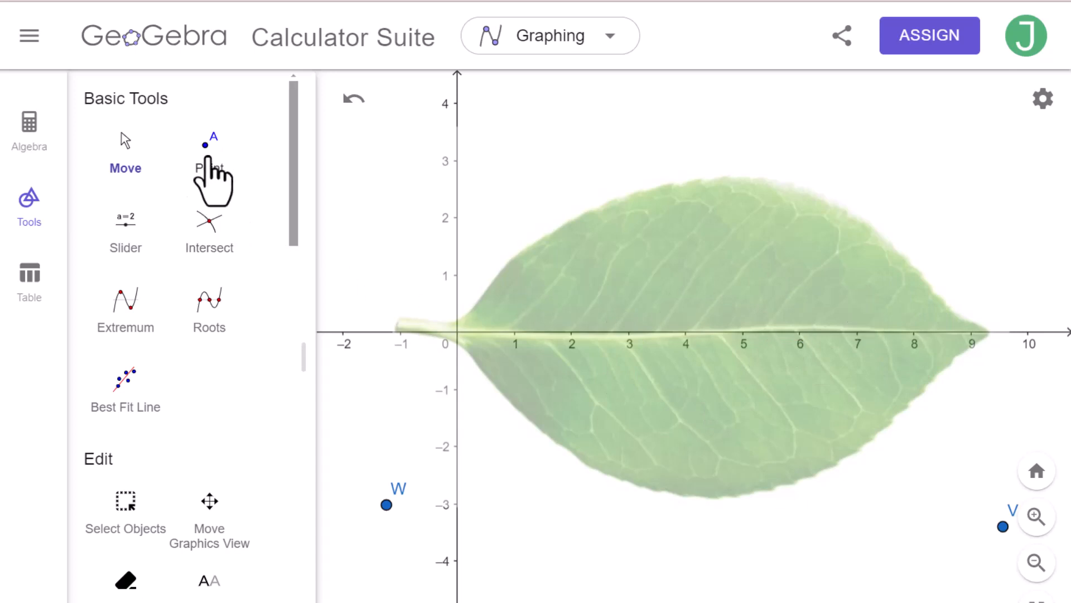
Step: Place points at the origin, about (1.7, 1.8) and (3.9, 2.7) on the leaf's upper edge, and about (9.2, 0.1) at its tip
left_click(208, 161)
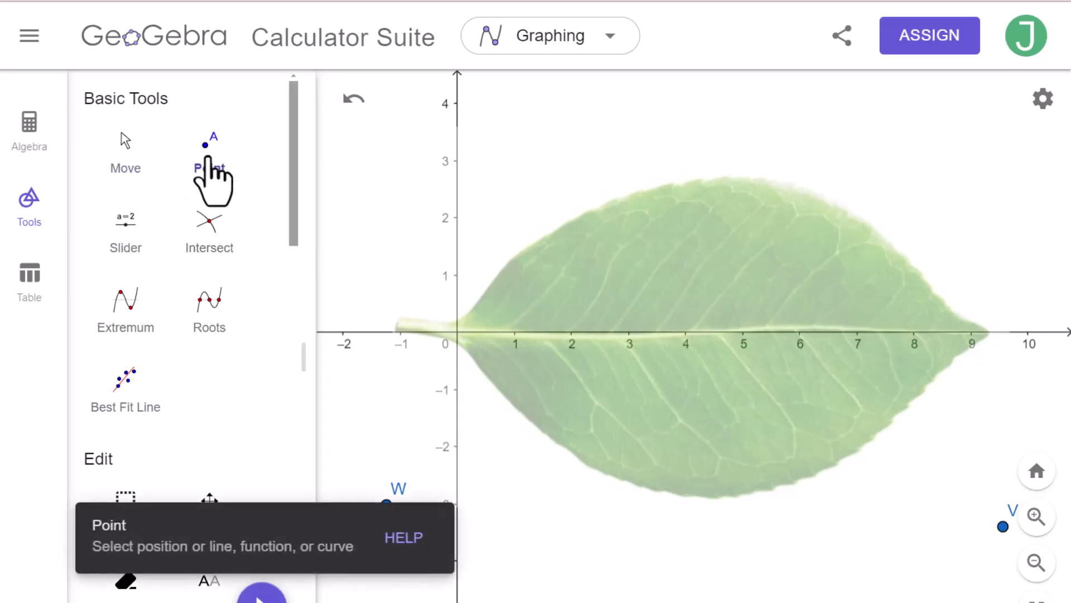
left_click(456, 331)
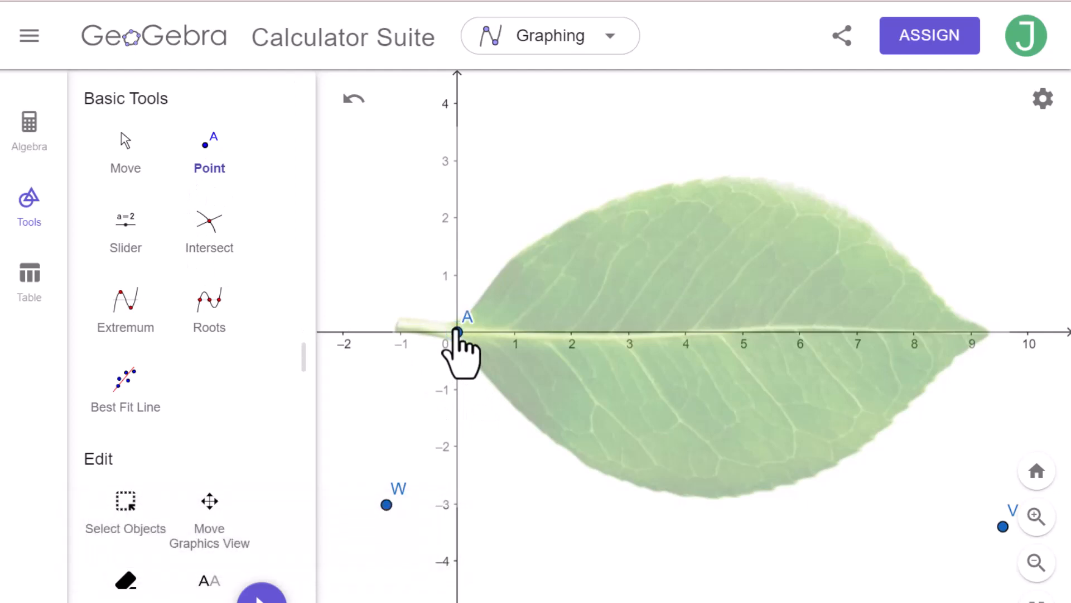
left_click(553, 227)
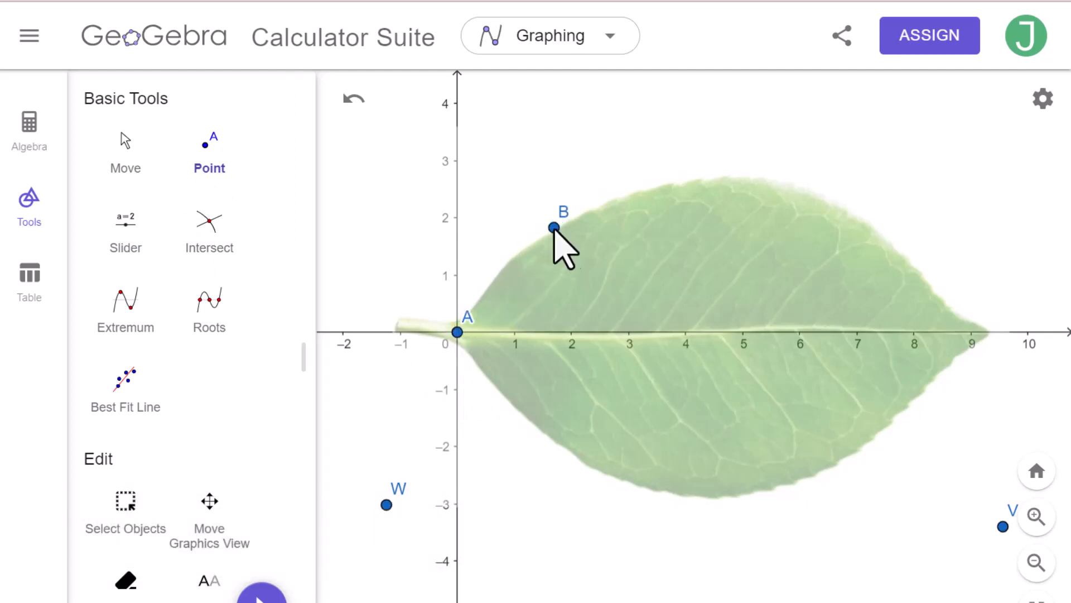
left_click(676, 180)
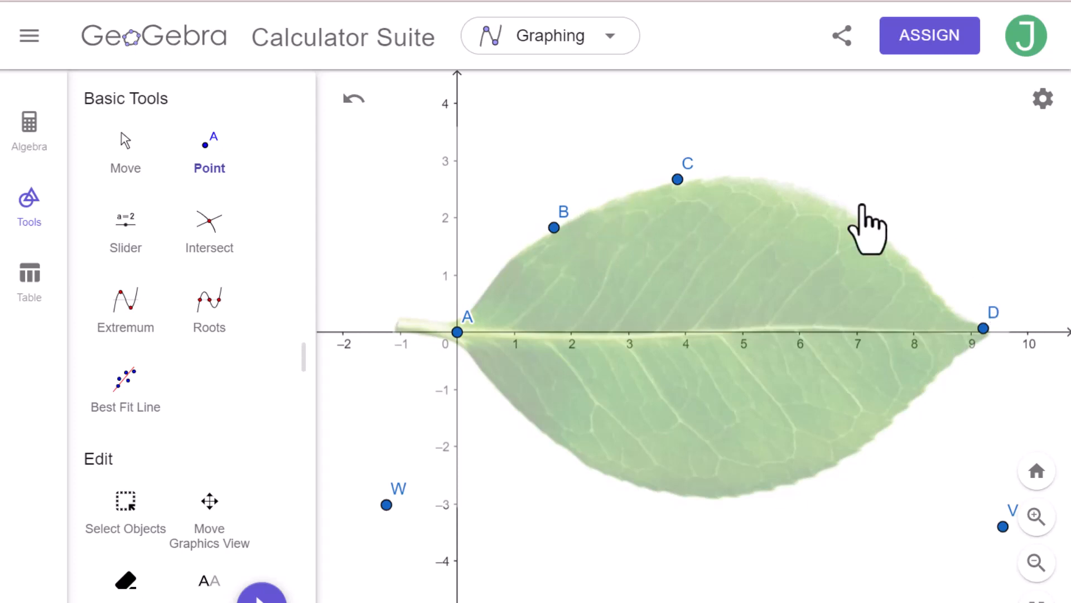
Step: Fit a polynomial to the leaf's upper edge with the list-of-points form of FitPoly, using points A, B, C and D
left_click(25, 146)
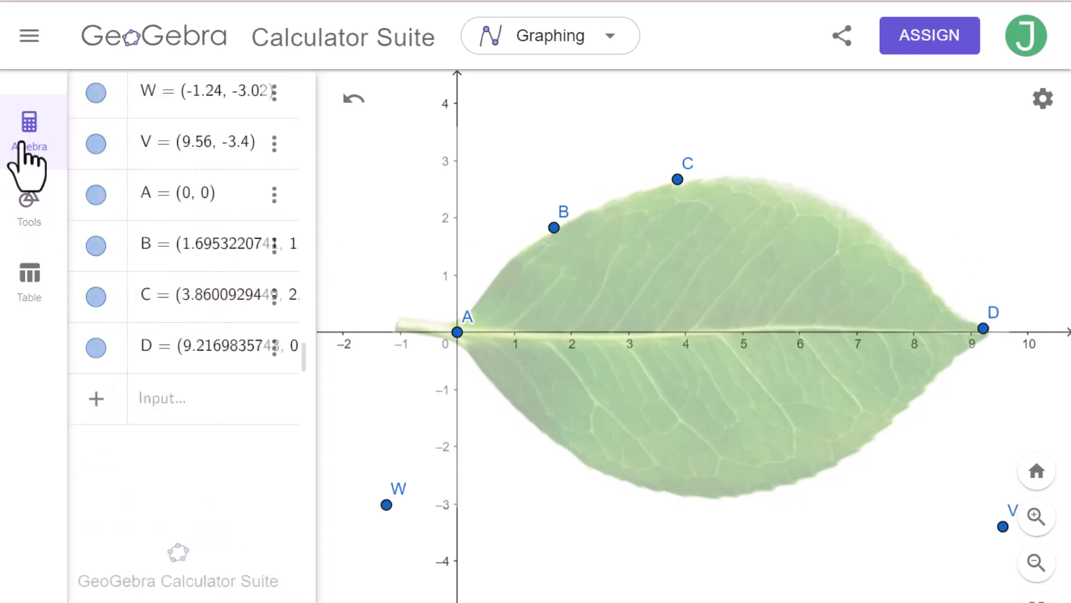
left_click(162, 403)
type("fi")
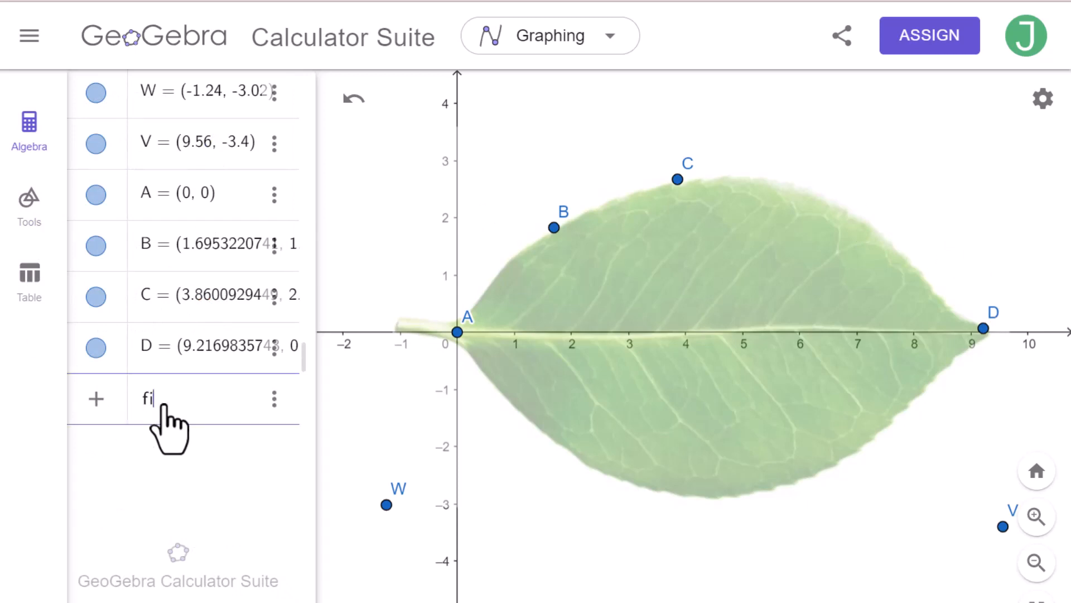
type("tpoly")
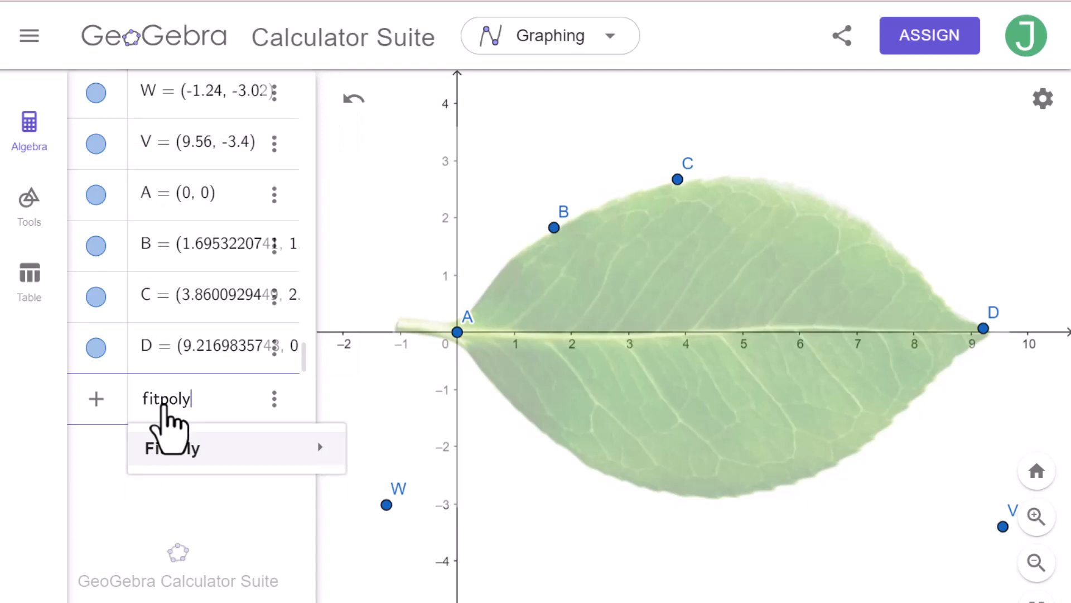
mouse_move(177, 453)
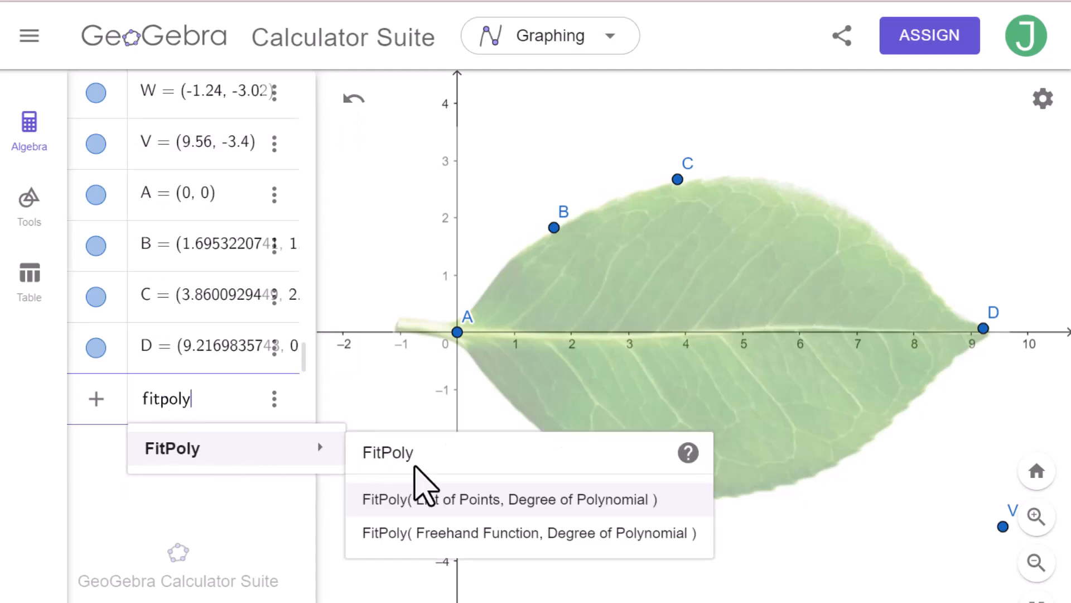
left_click(427, 505)
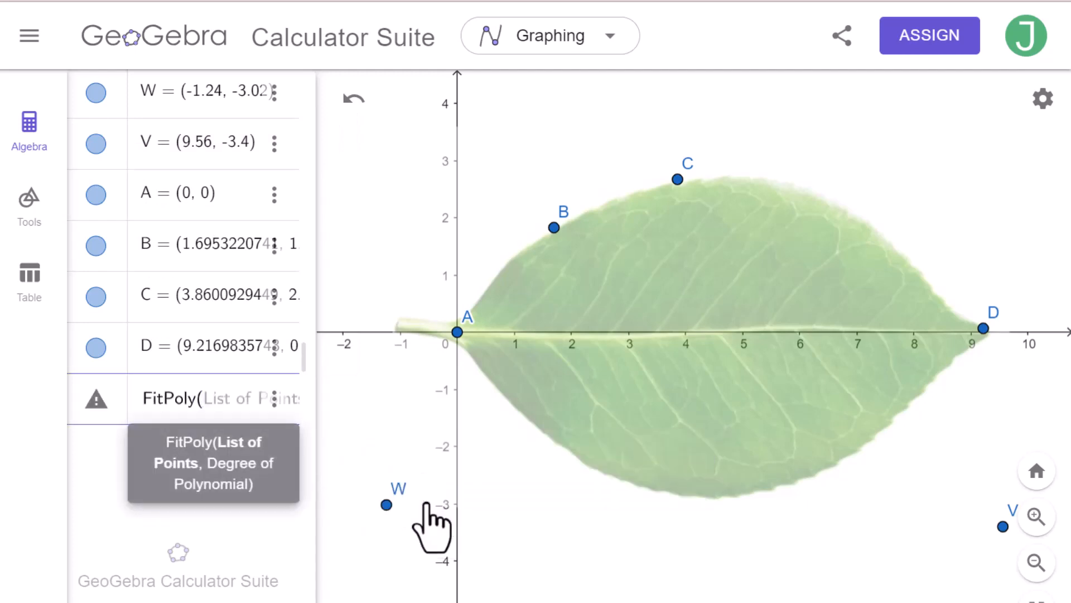
type("A, ")
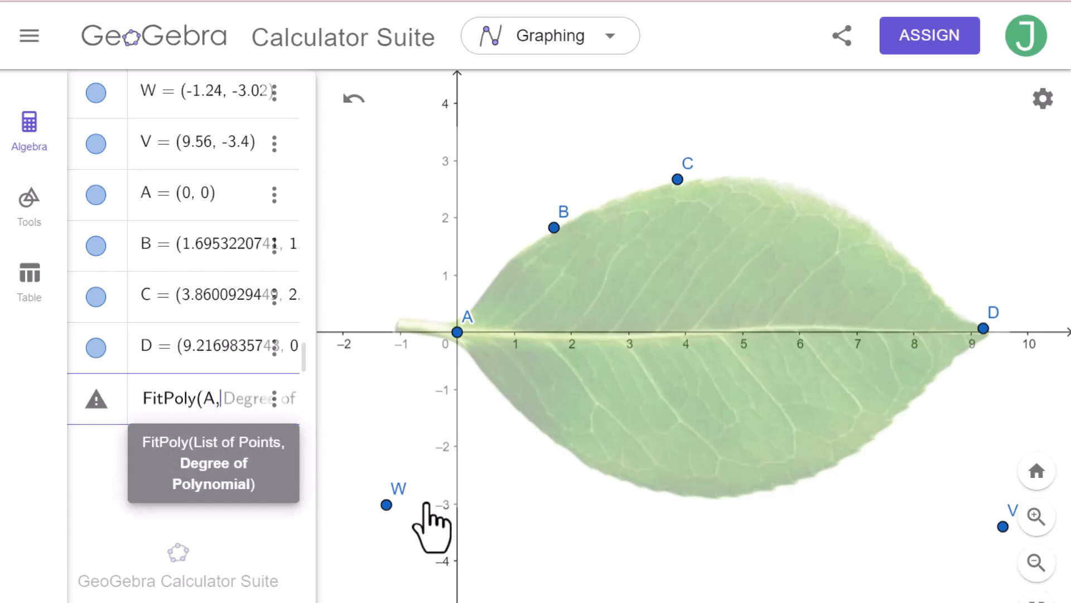
type("B, ")
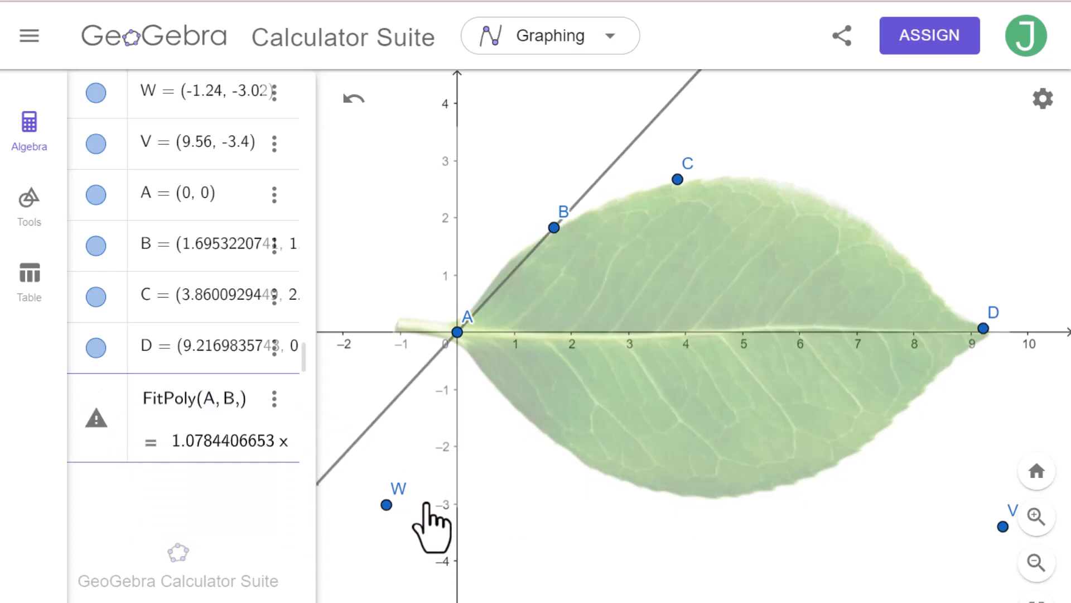
type("C, ")
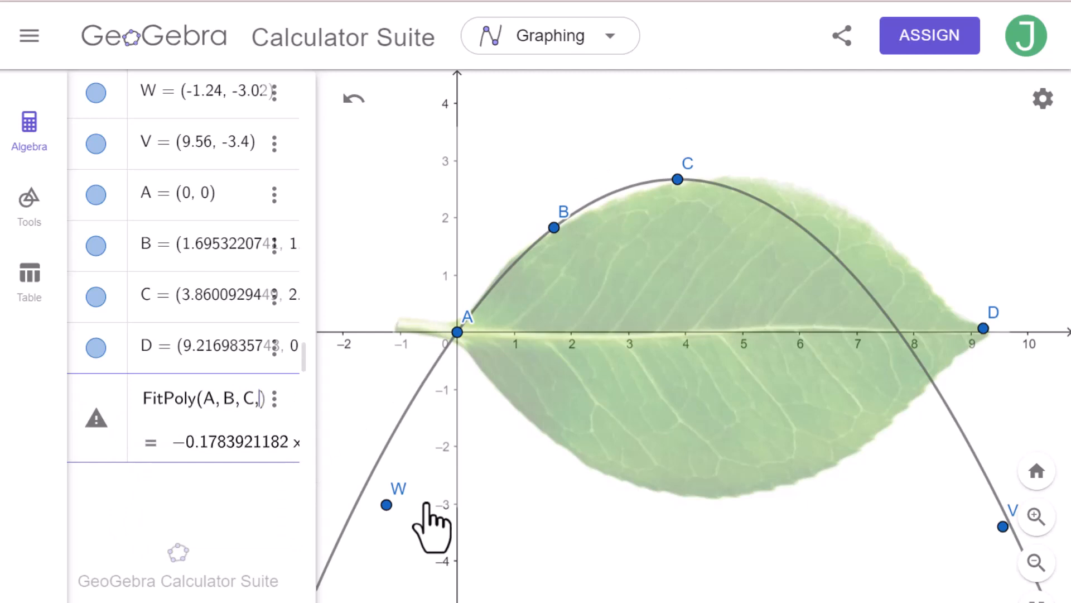
type("D")
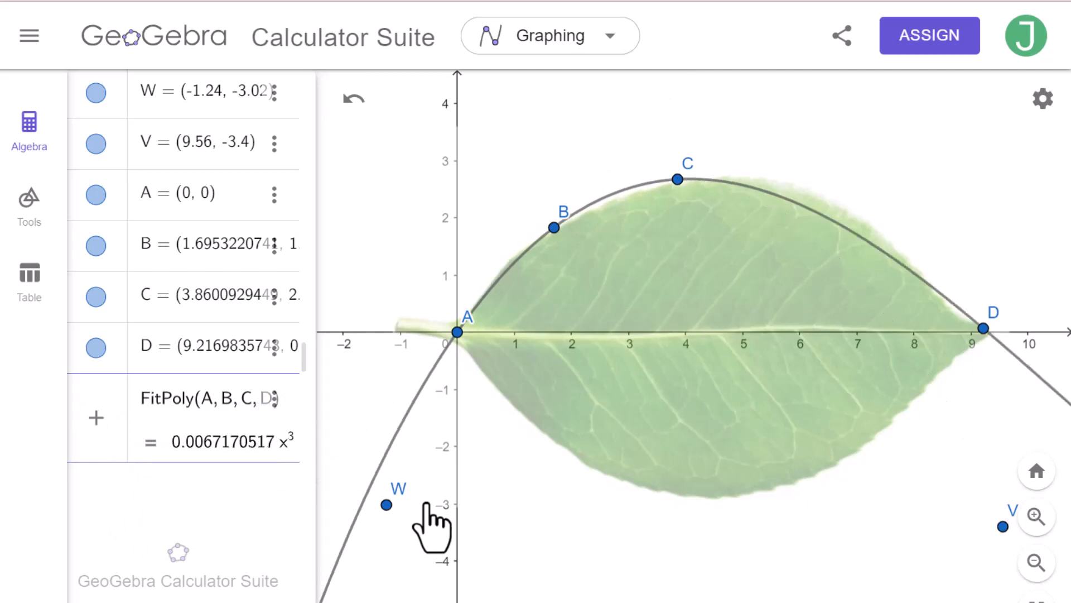
type(")")
key("Return")
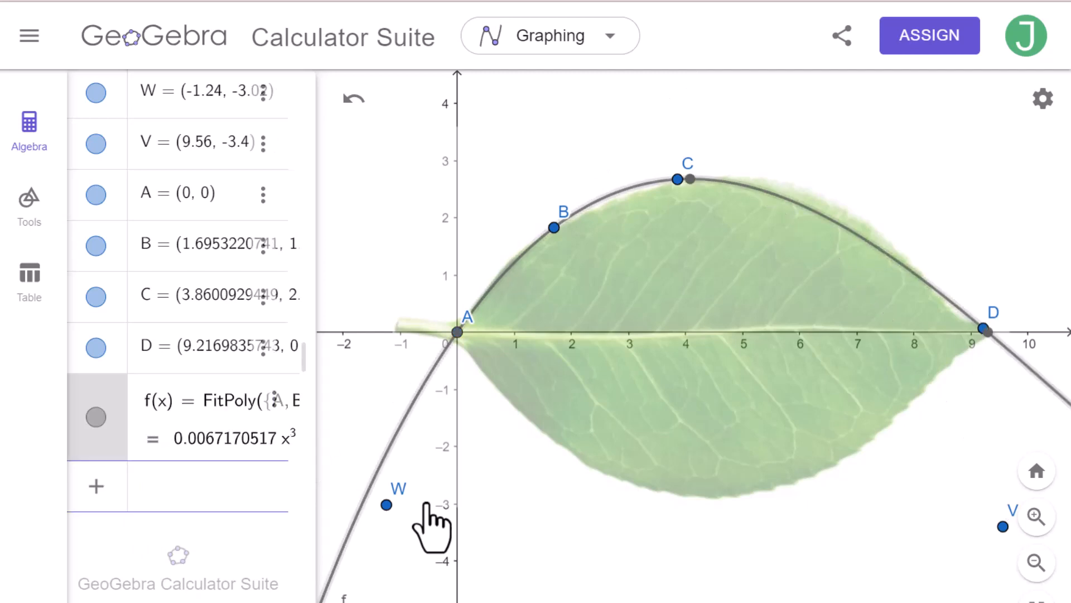
Step: Reposition A to about (-0.2, 0), B to (2.4, 2.1), C to (5.8, 2.5) and D to (9.1, 0) so the curve follows the upper edge
left_click(32, 206)
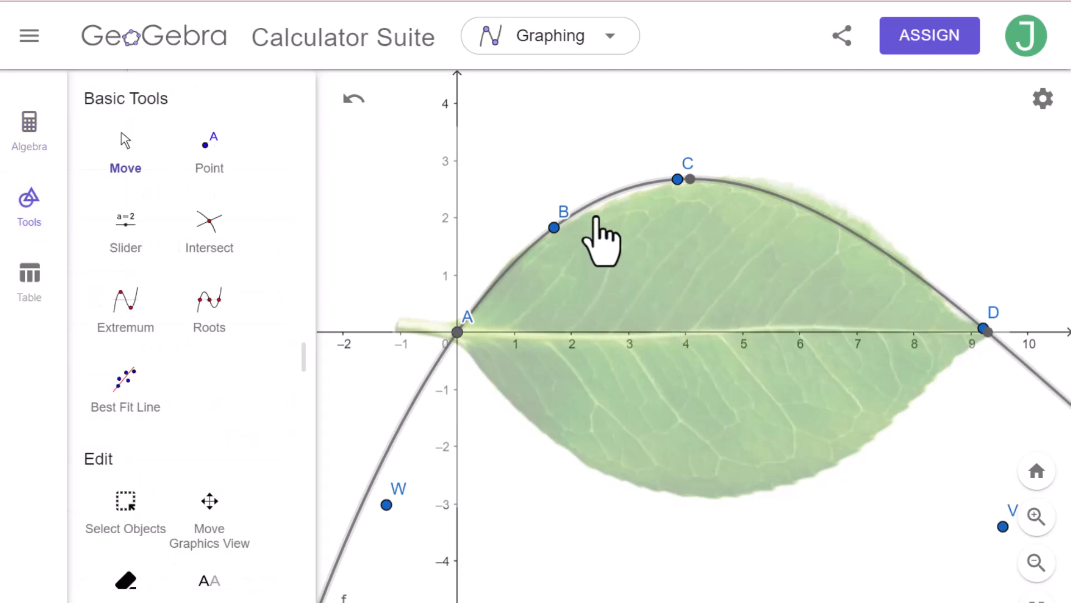
left_click(134, 147)
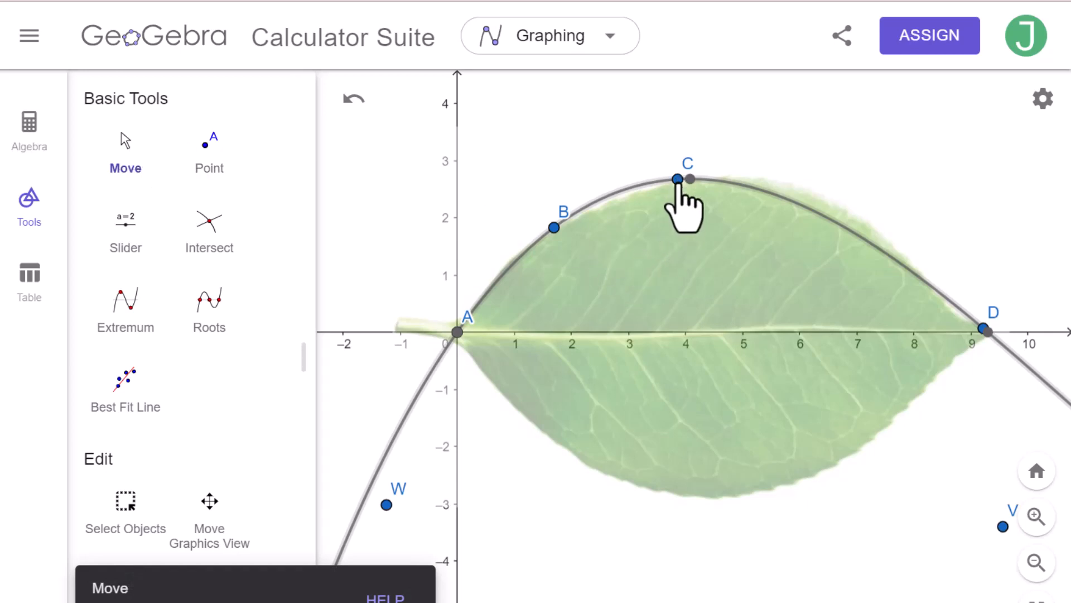
left_click_drag(554, 227, 571, 218)
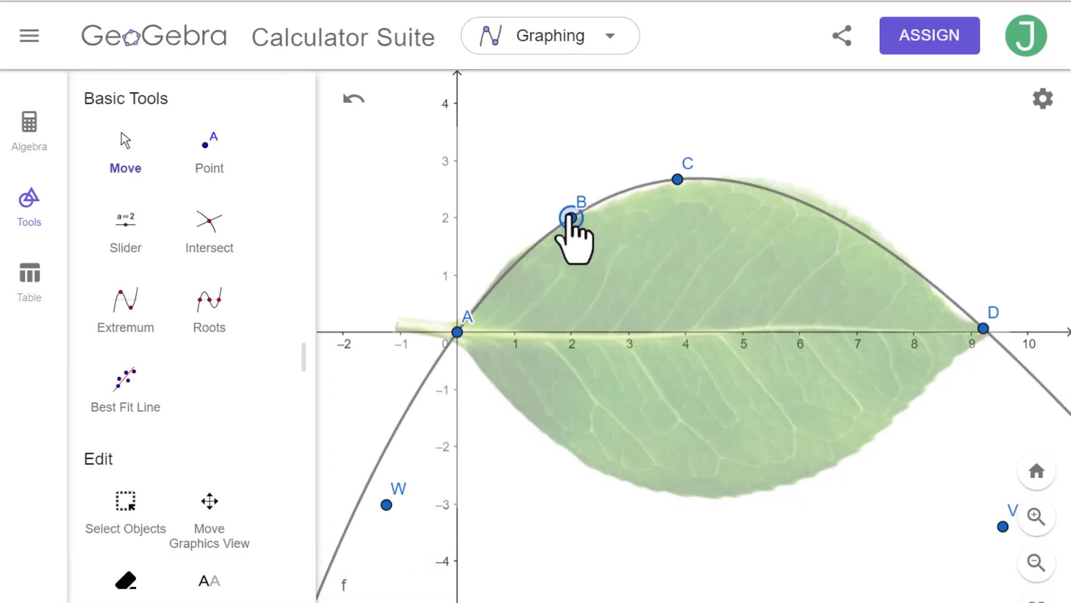
left_click_drag(676, 179, 717, 175)
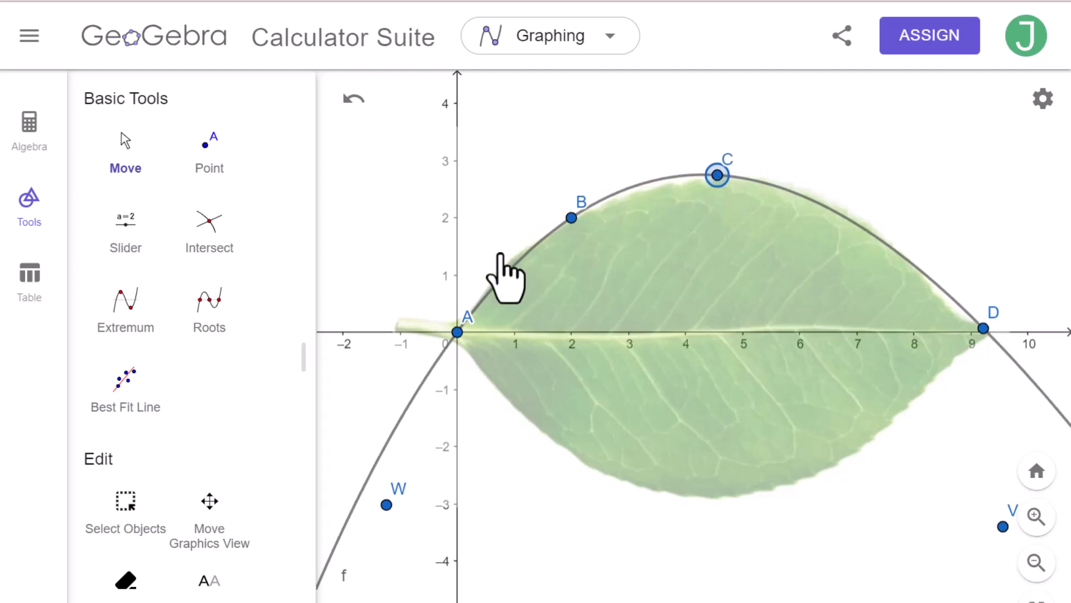
left_click(457, 332)
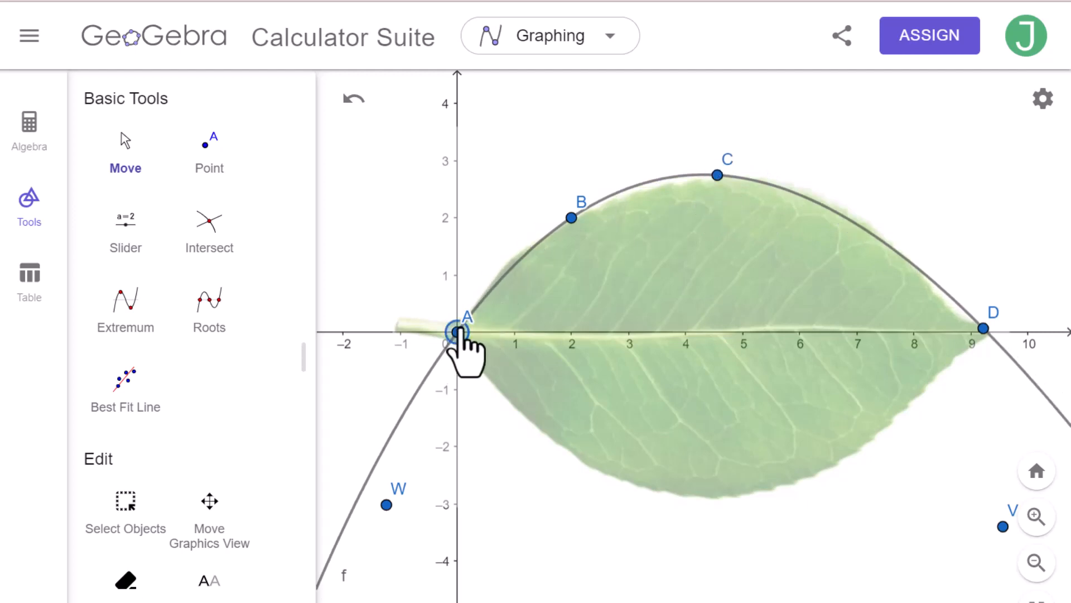
left_click_drag(460, 330, 455, 334)
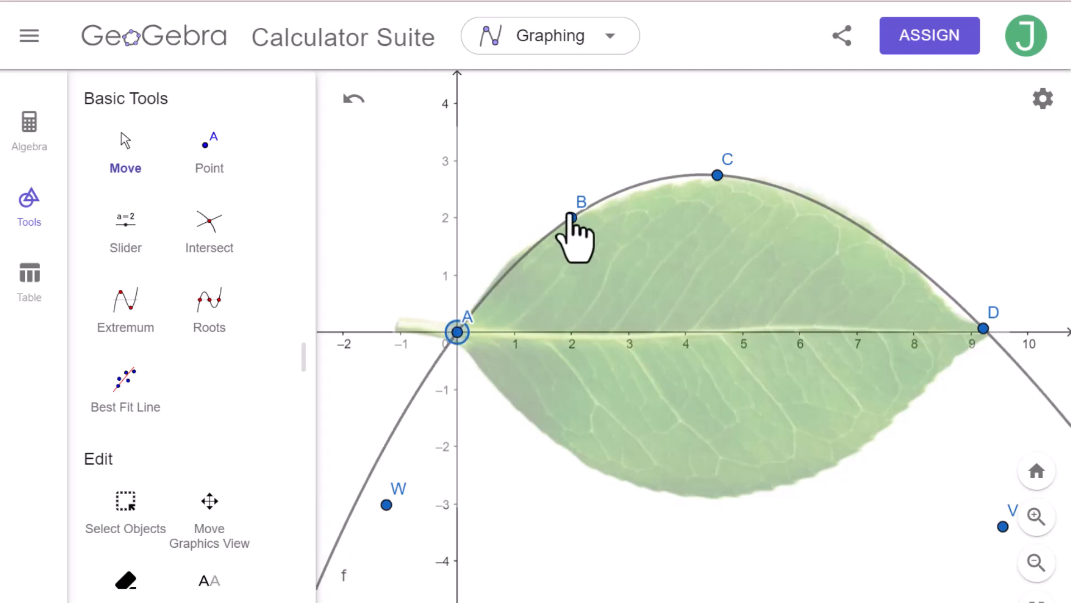
left_click_drag(455, 334, 447, 331)
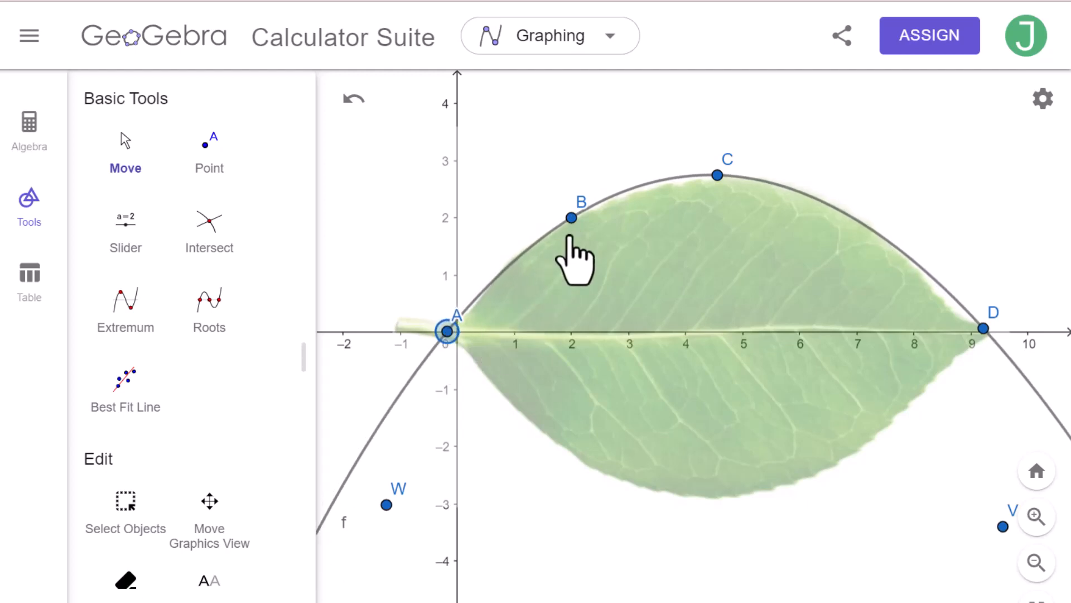
left_click(717, 176)
left_click_drag(717, 175, 791, 189)
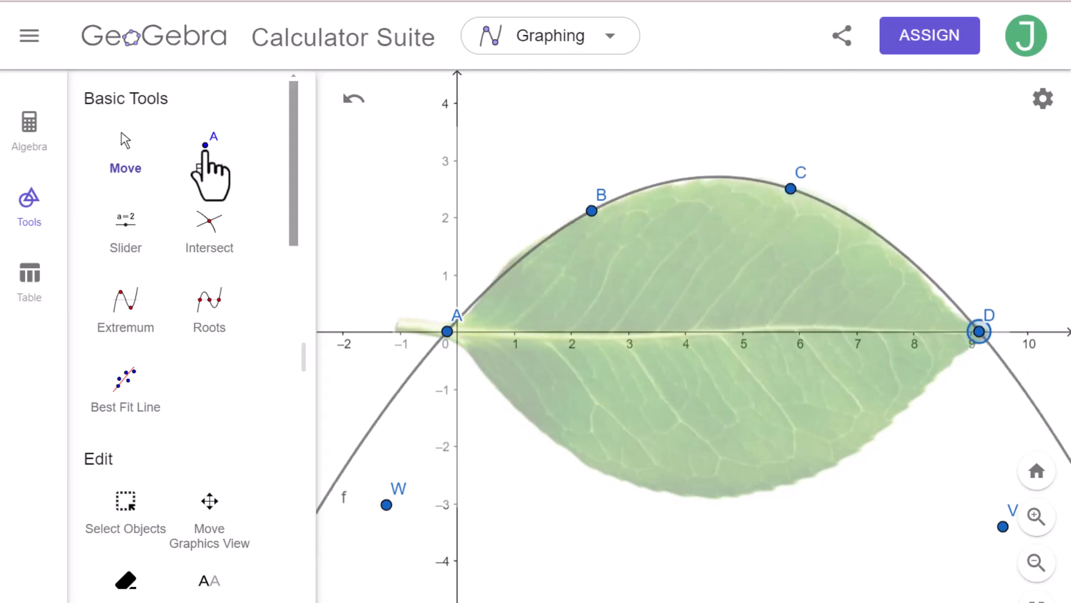
Step: Place three points along the leaf's lower edge at about (1.2, -1.4), (4.9, -2.8) and (7.5, -1.6)
left_click(204, 149)
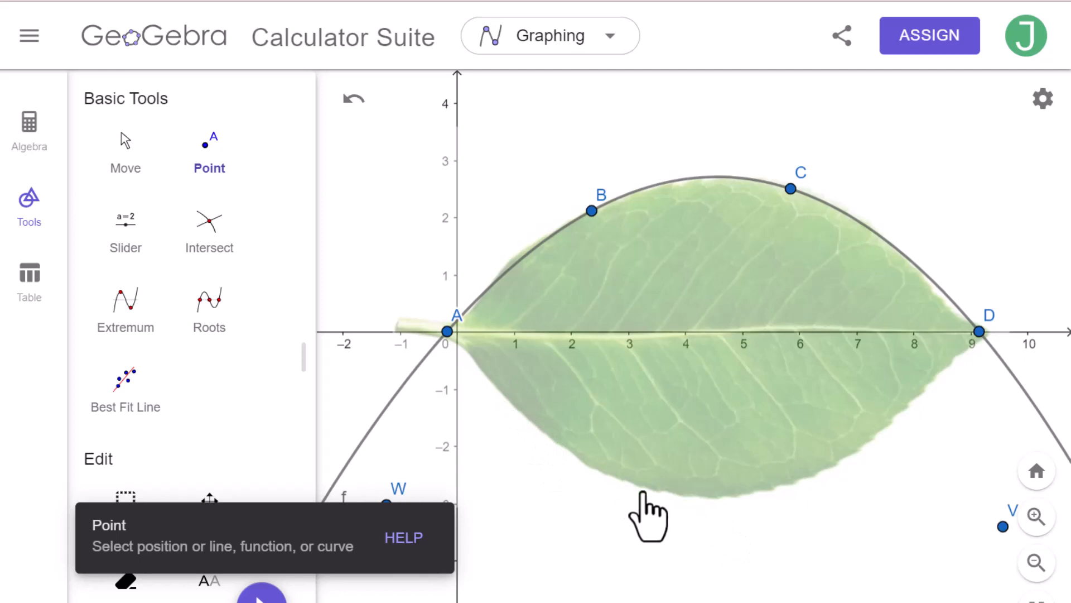
left_click(524, 413)
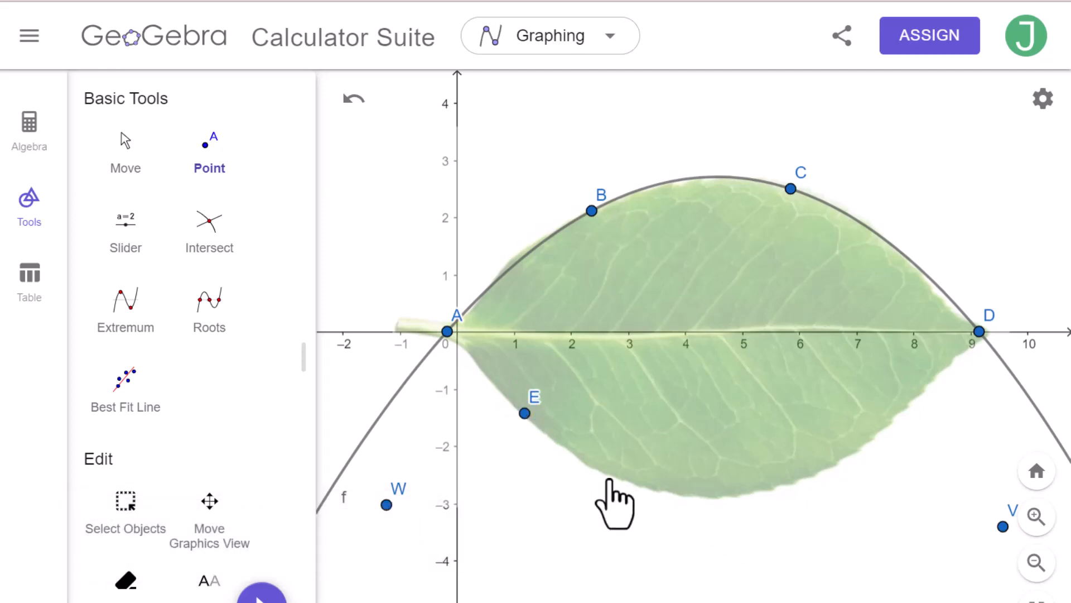
left_click(740, 492)
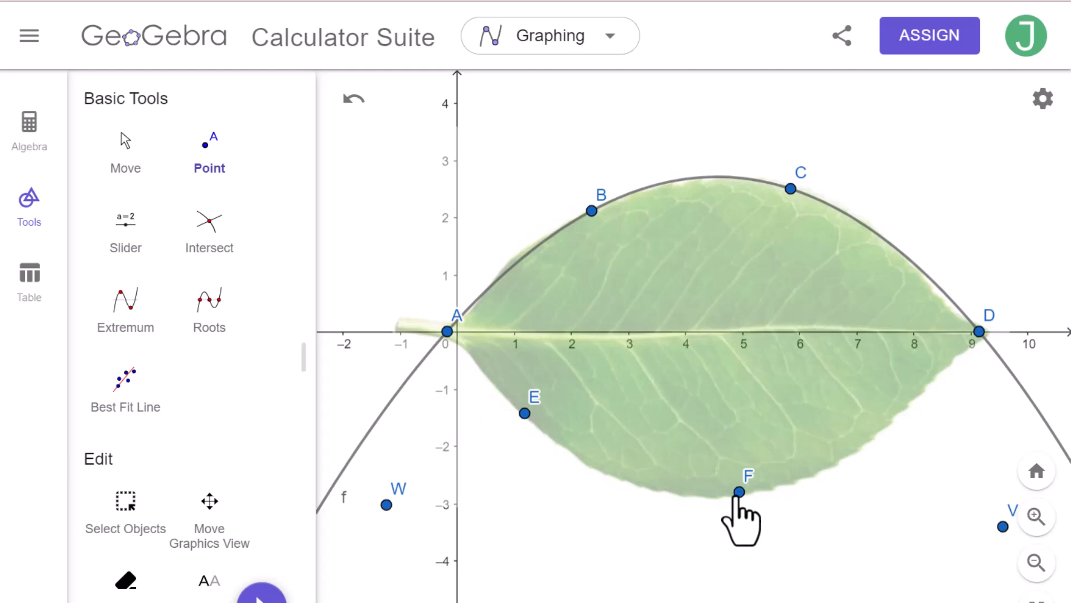
left_click(887, 423)
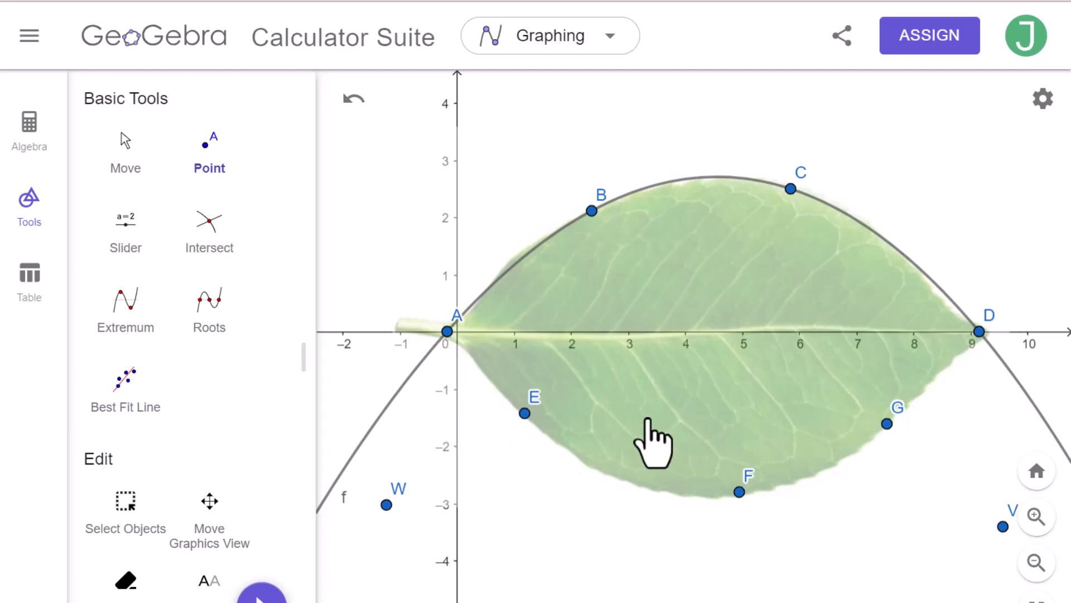
Step: Fit a second polynomial to the leaf's lower edge with the list-of-points form of FitPoly, using points A, E, F, G and D
left_click(34, 146)
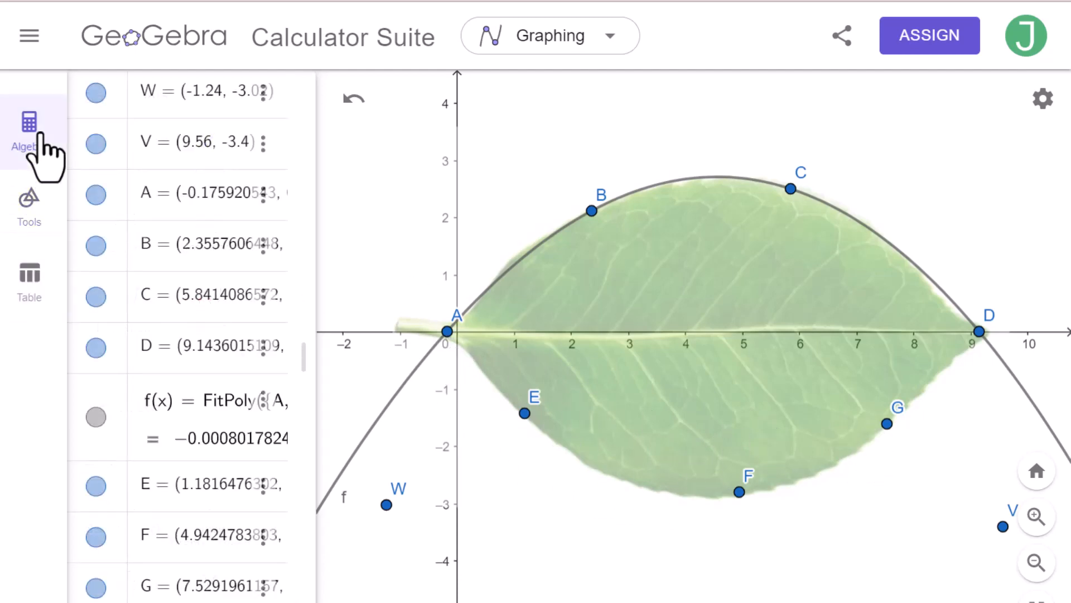
scroll(191, 446, "down", 3)
left_click(189, 522)
type("Fitpo")
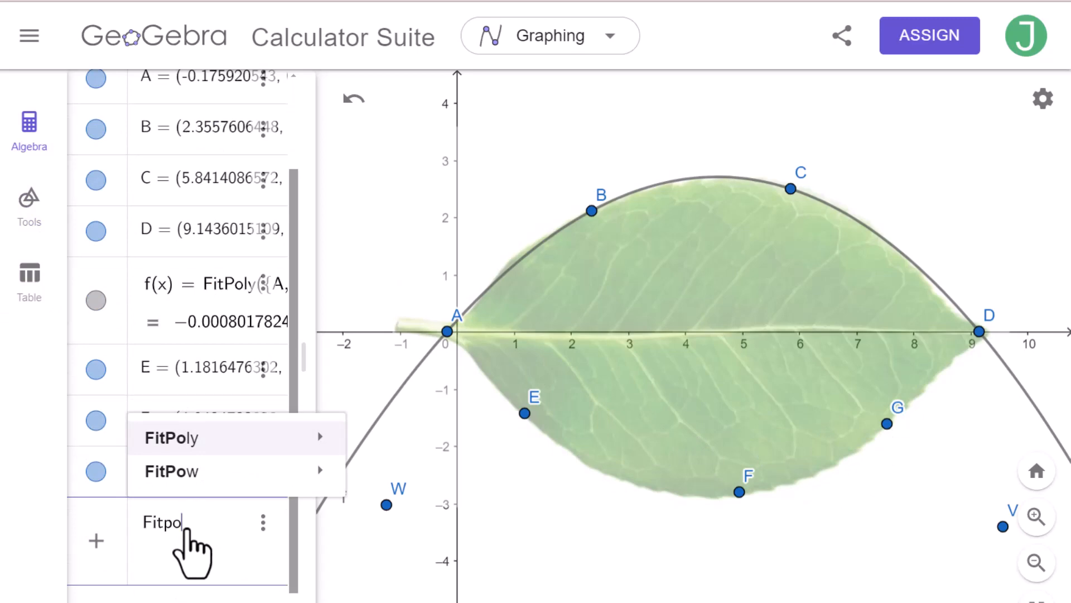
mouse_move(204, 443)
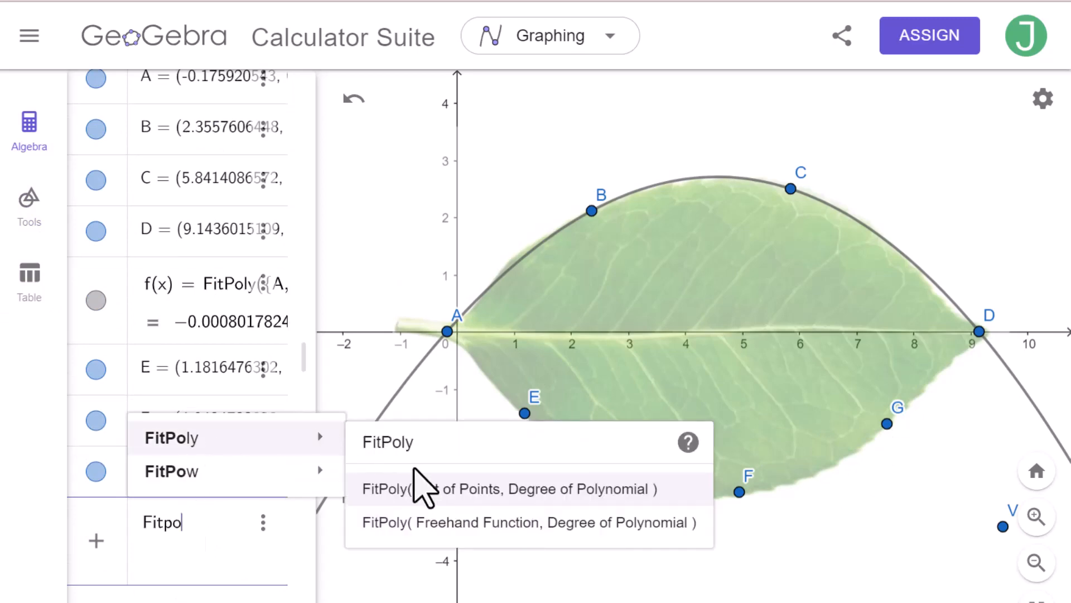
left_click(436, 489)
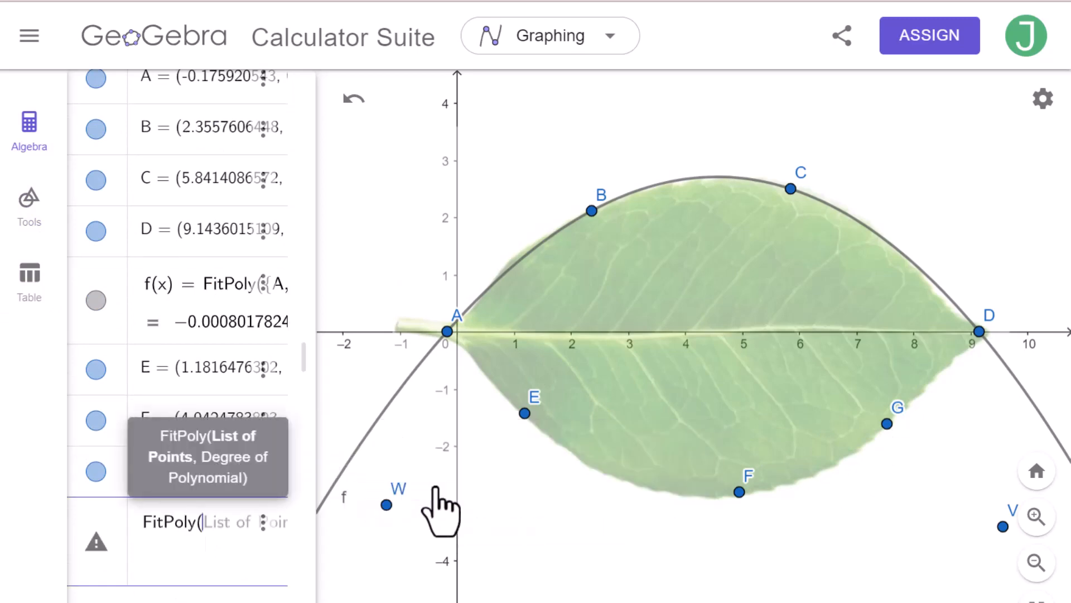
type("A")
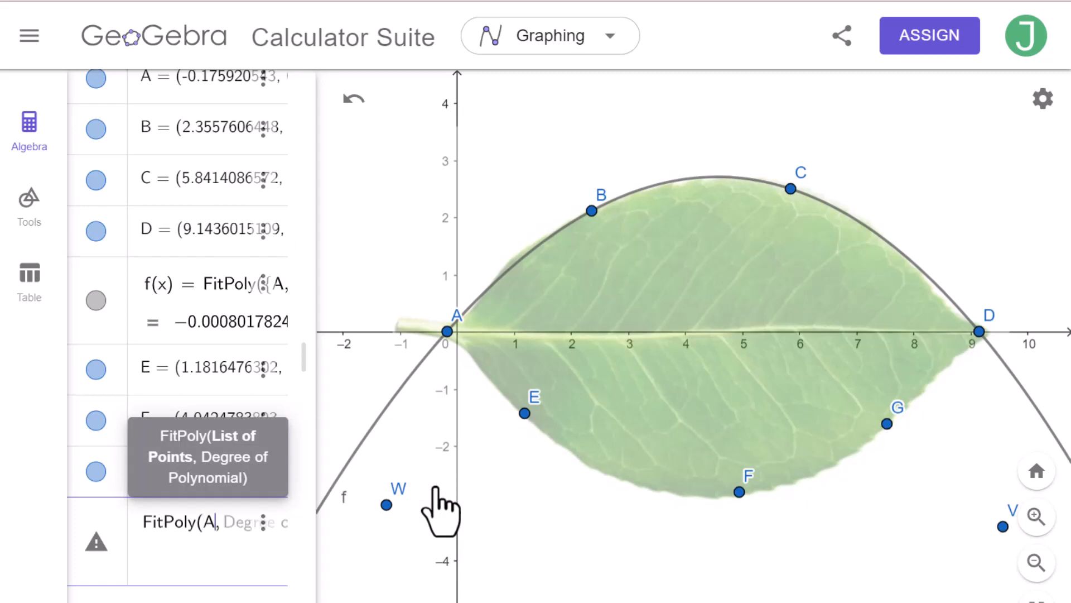
type(", ")
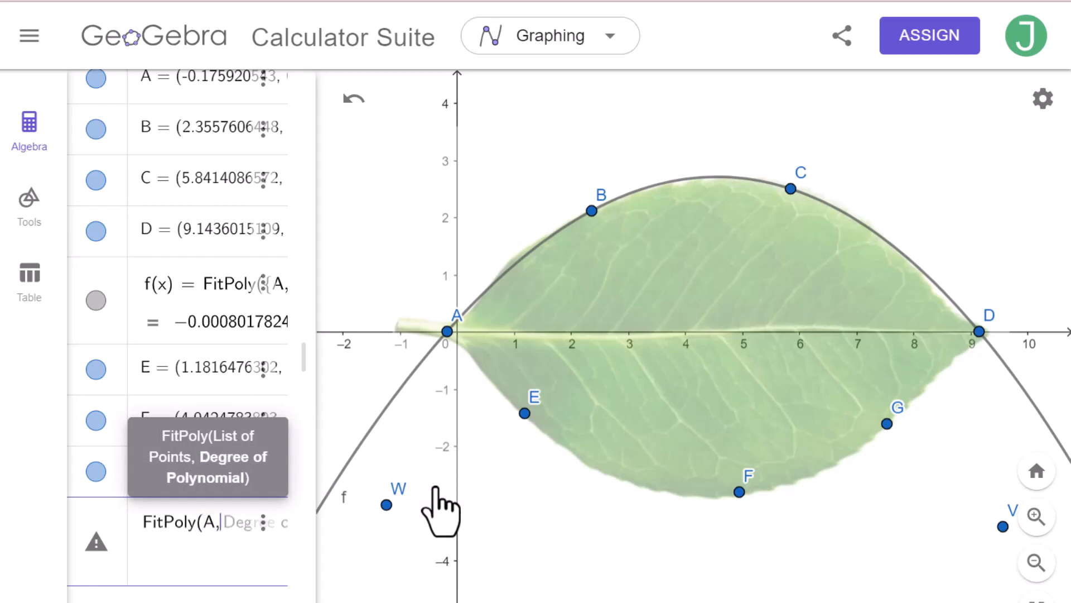
type("E")
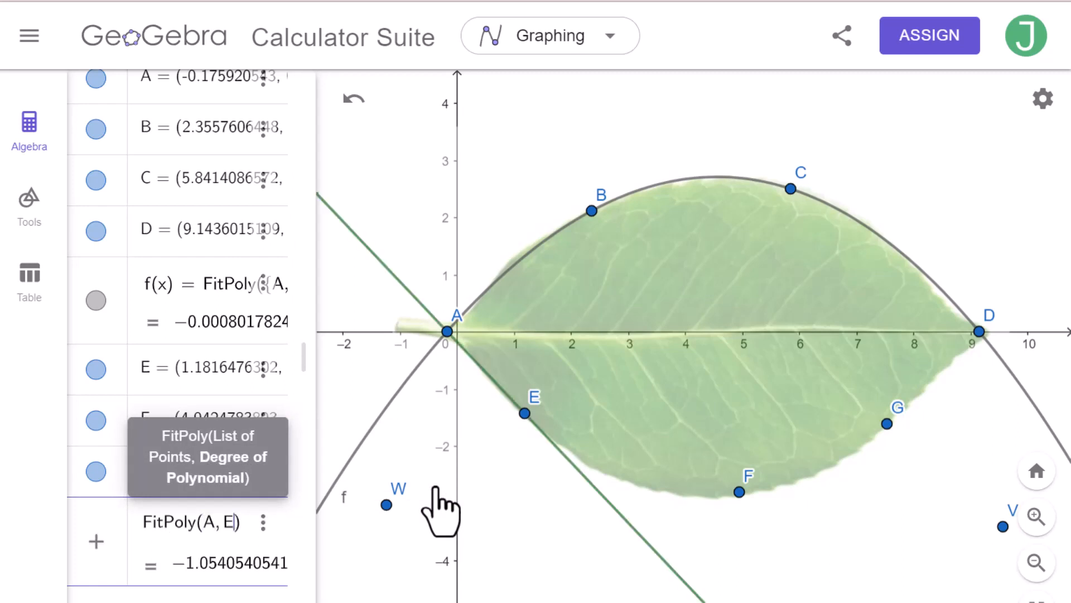
type(", F")
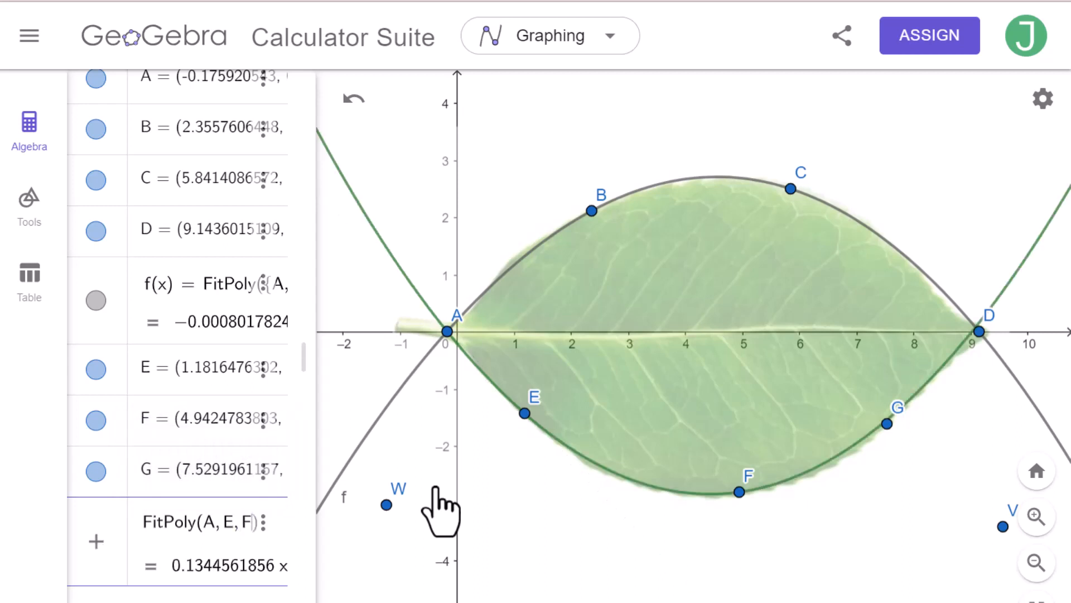
type(", ")
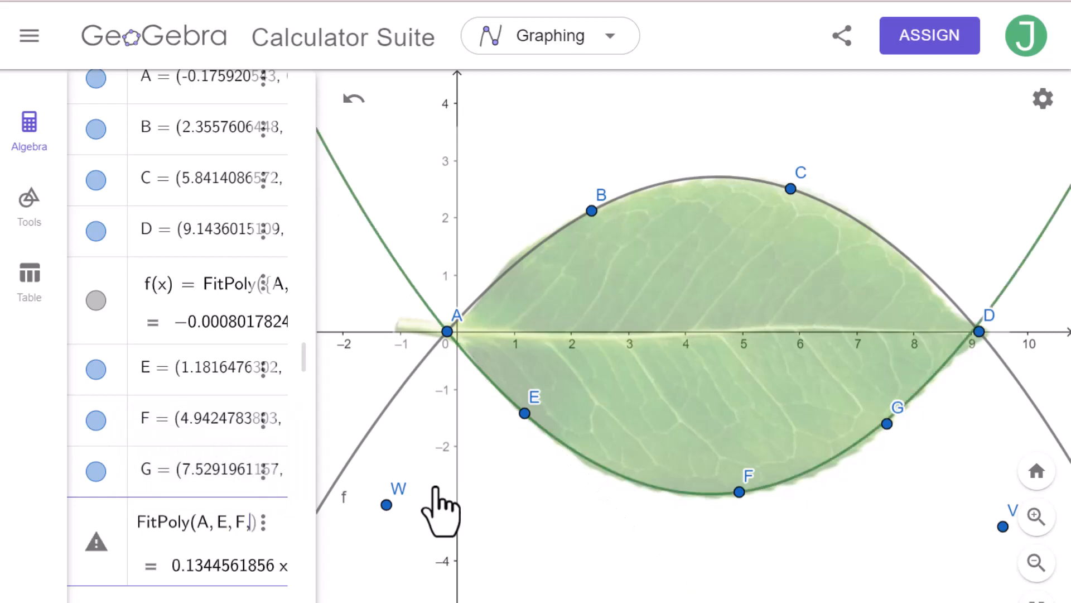
type("G")
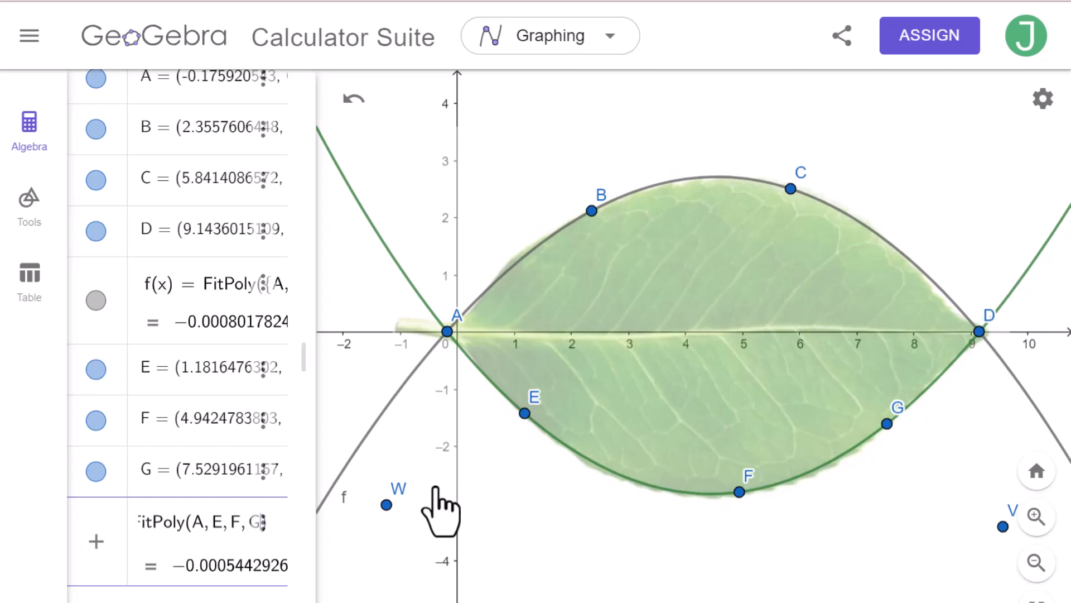
type(", ")
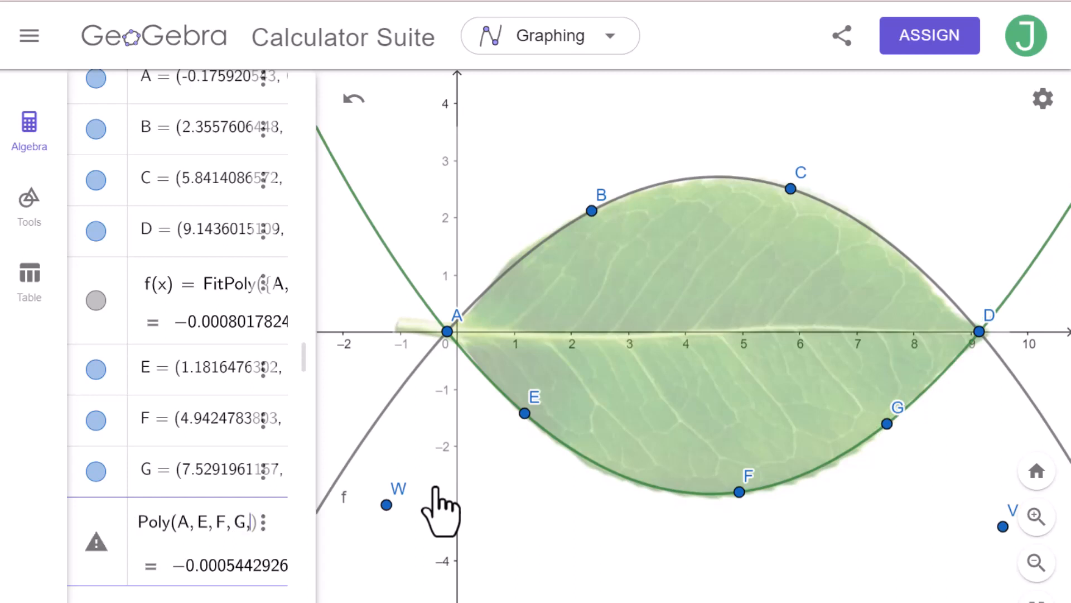
type("D")
key("Return")
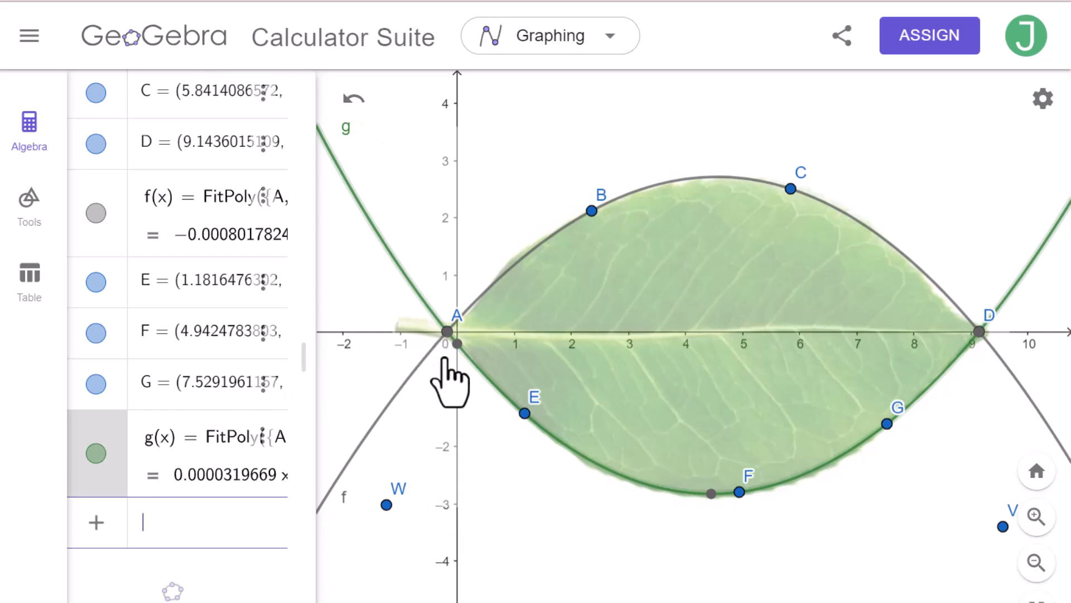
Step: Move E to about (1.6, -1.8), F to (5.4, -2.7) and G to (7.4, -1.7) along the lower edge, and widen the algebra list
left_click(28, 209)
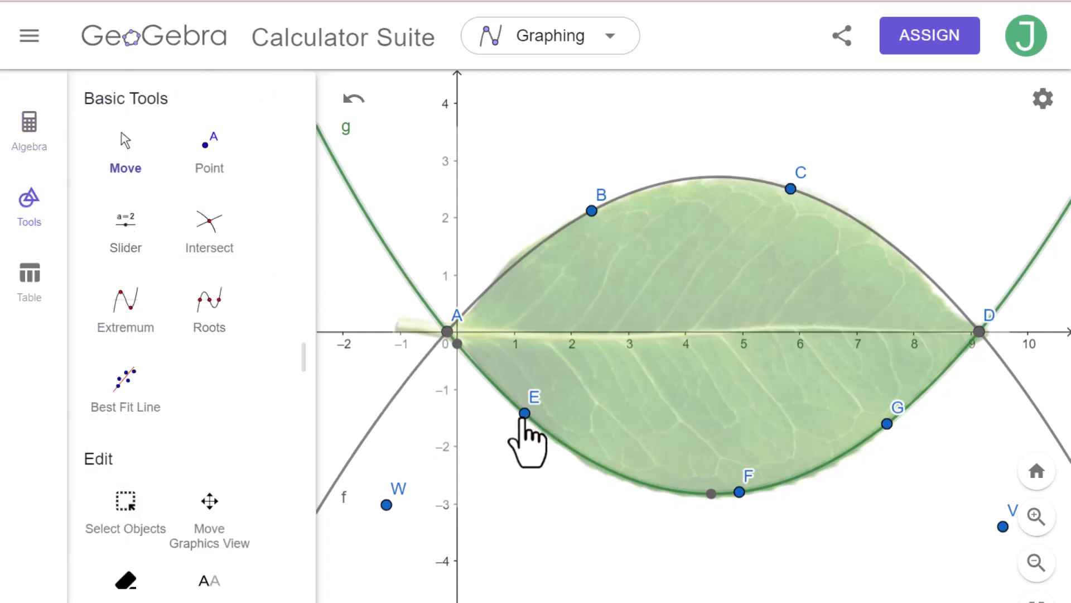
left_click_drag(524, 414, 548, 435)
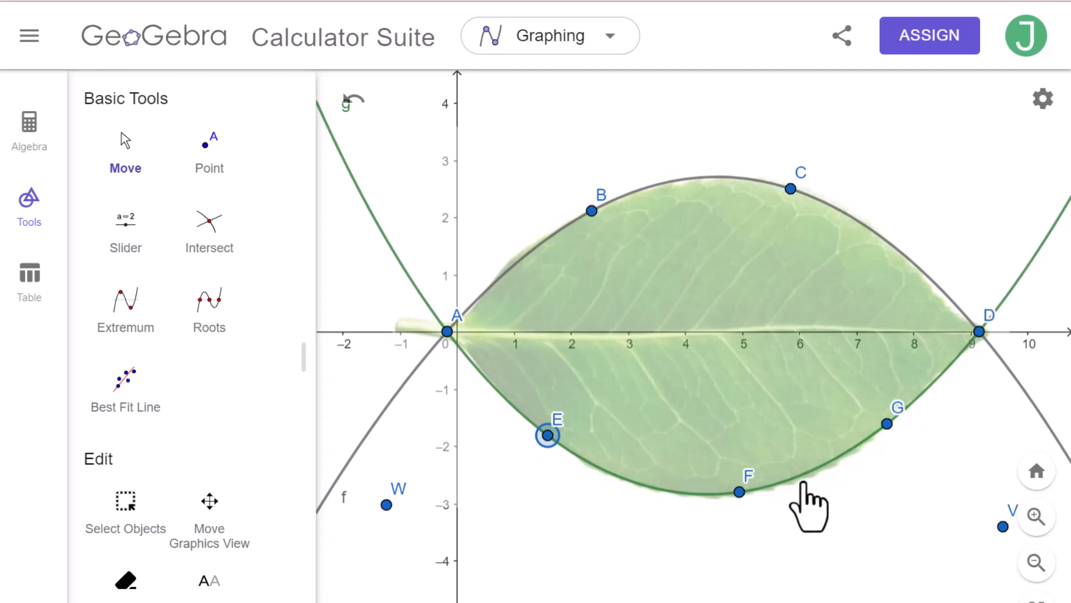
mouse_move(886, 424)
left_mouse_down()
mouse_move(871, 434)
mouse_move(883, 425)
left_mouse_up()
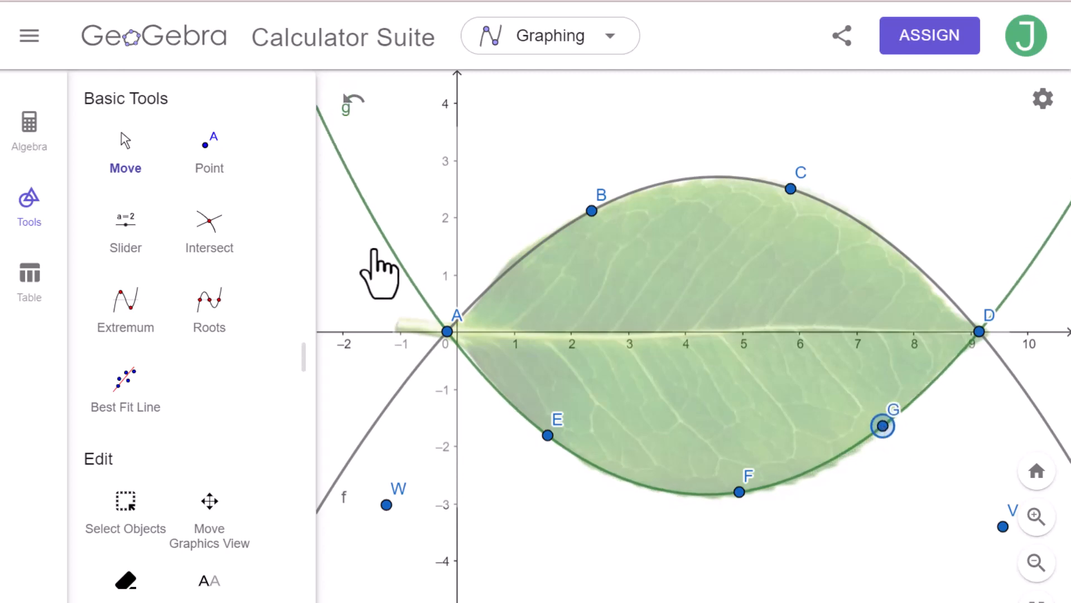
left_click(29, 126)
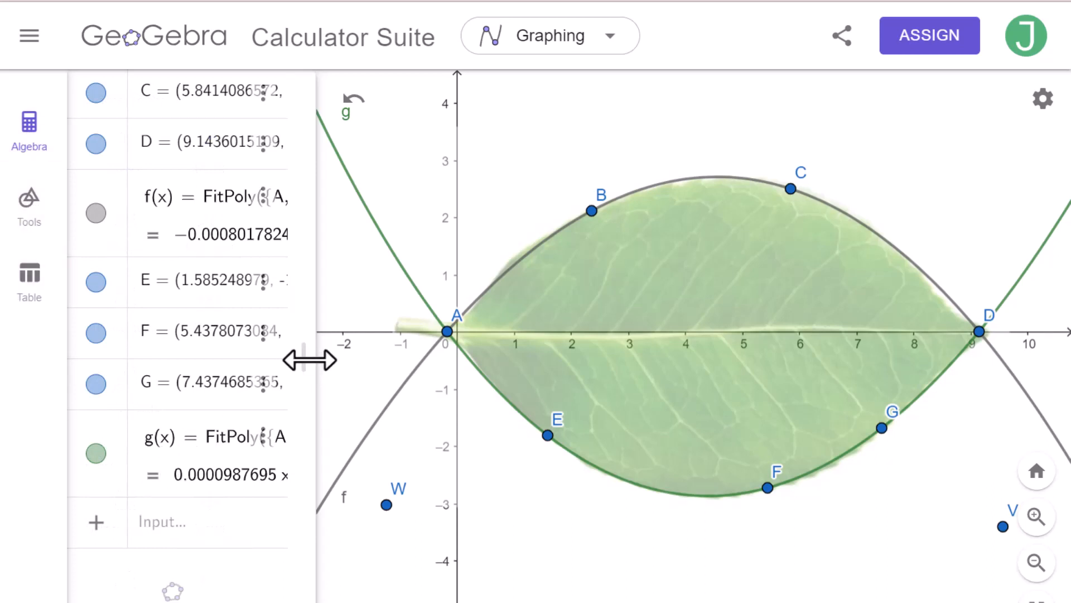
left_click_drag(310, 360, 486, 359)
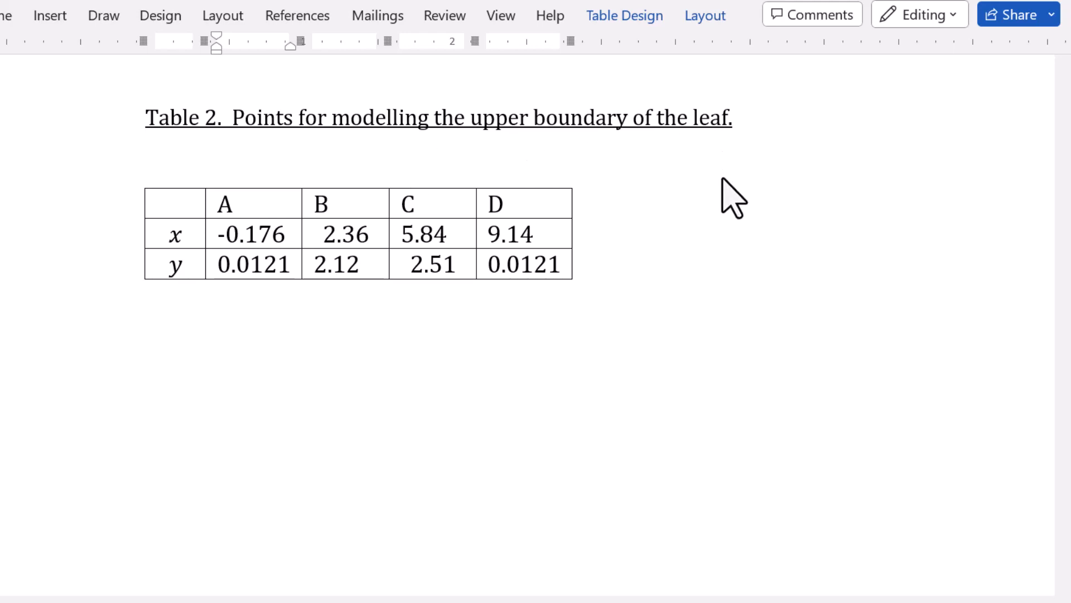
Step: In the Word document, convert point A's x-value -0.176 in Table 2 into an equation
double_click(285, 233)
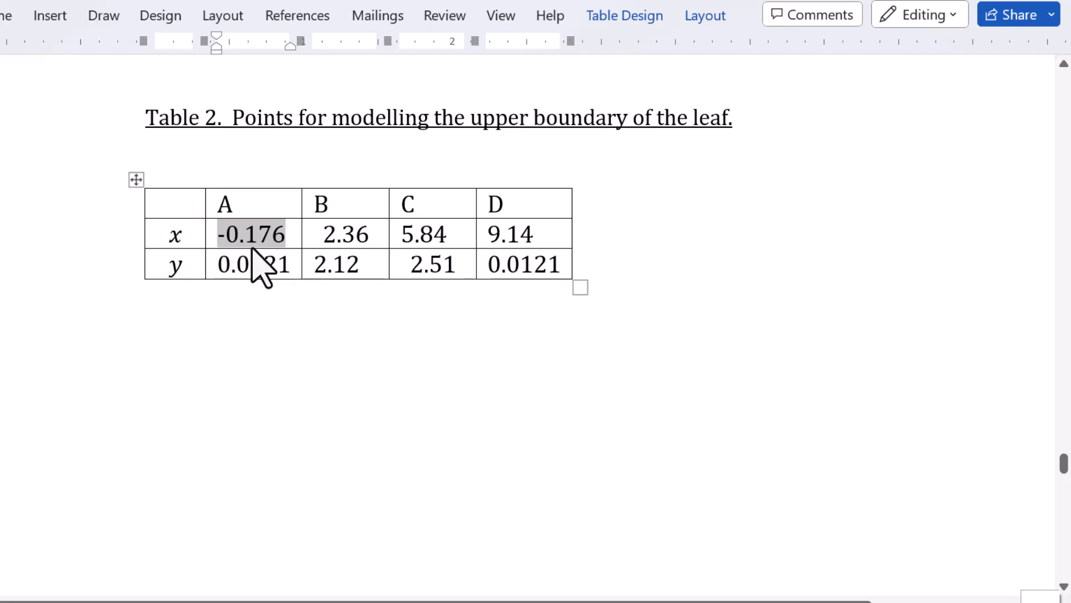
left_click(49, 16)
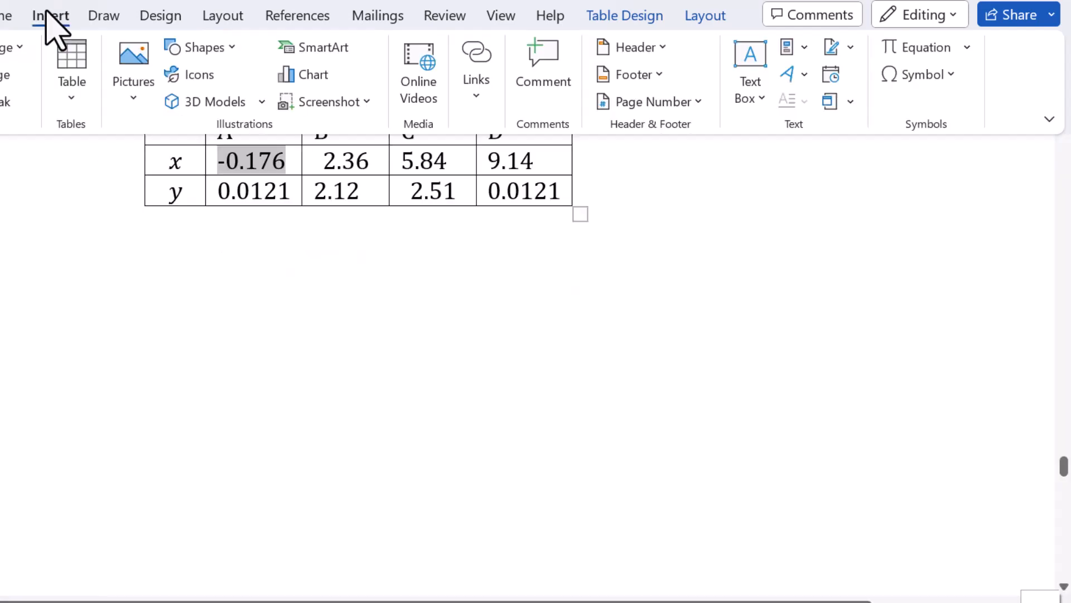
left_click(916, 52)
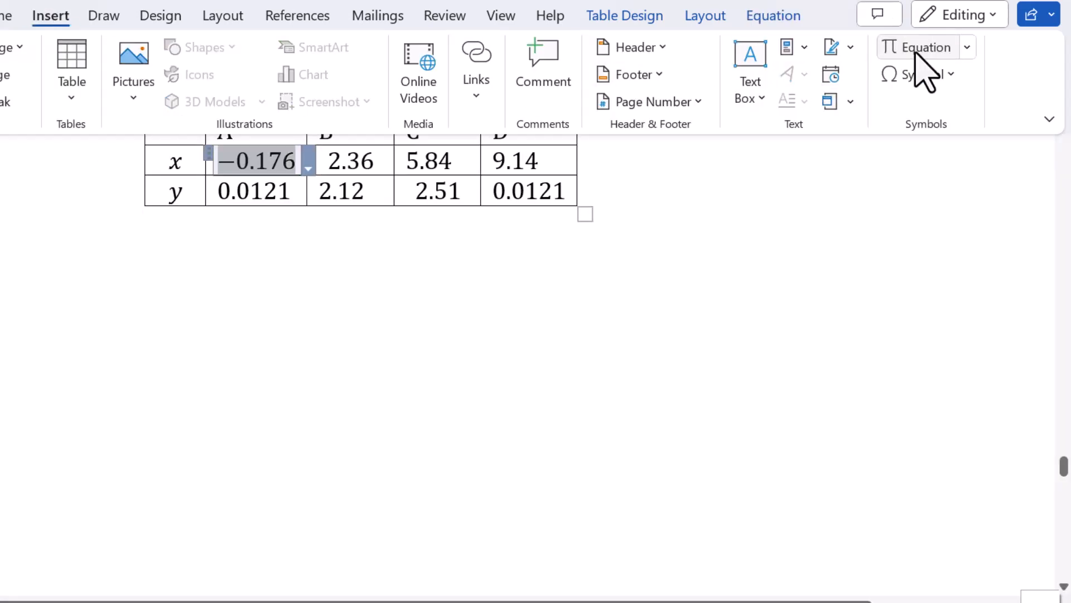
left_click(411, 320)
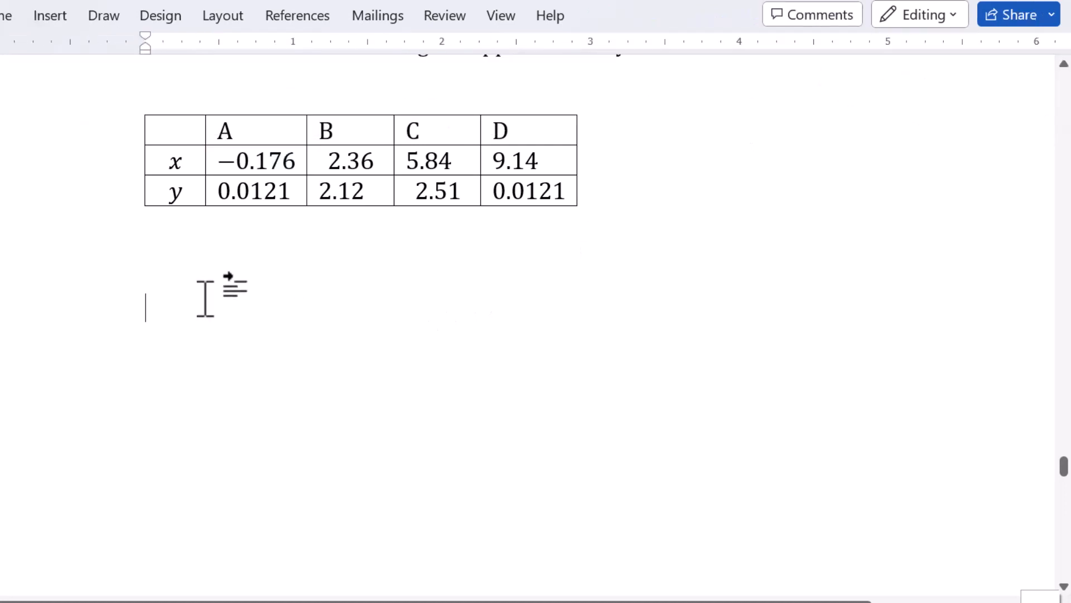